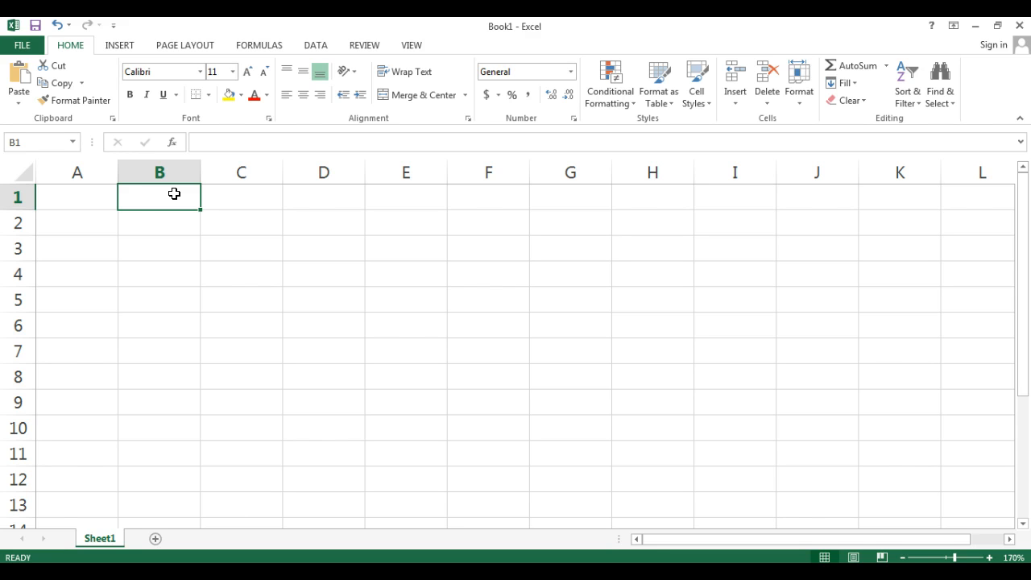
Step: Enter the numbers 123, 456, 789, 147, 258 and 369 down column B in cells B1 to B6
type("123")
key("Return")
type("4")
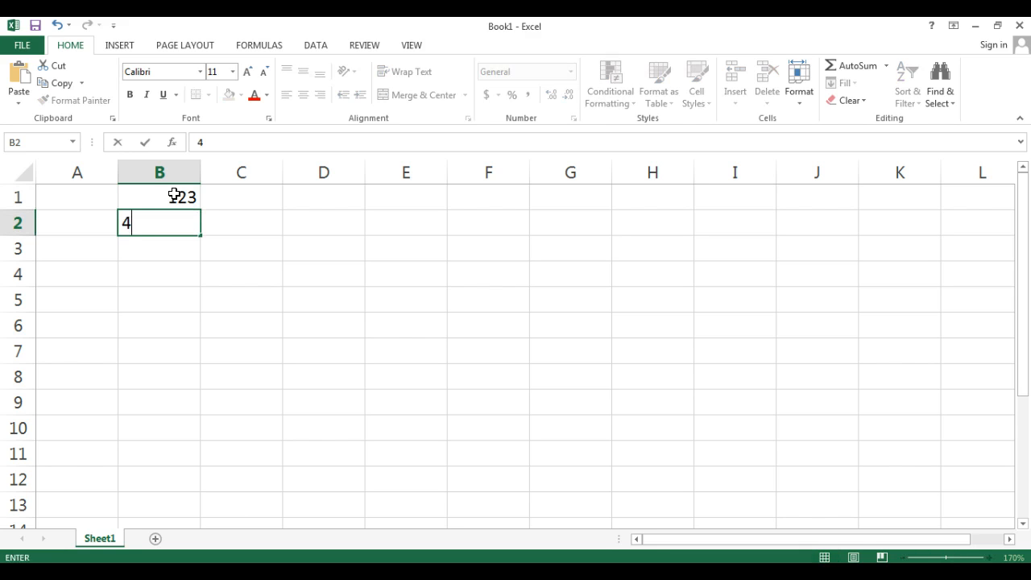
type("56")
key("Return")
type("789")
key("Return")
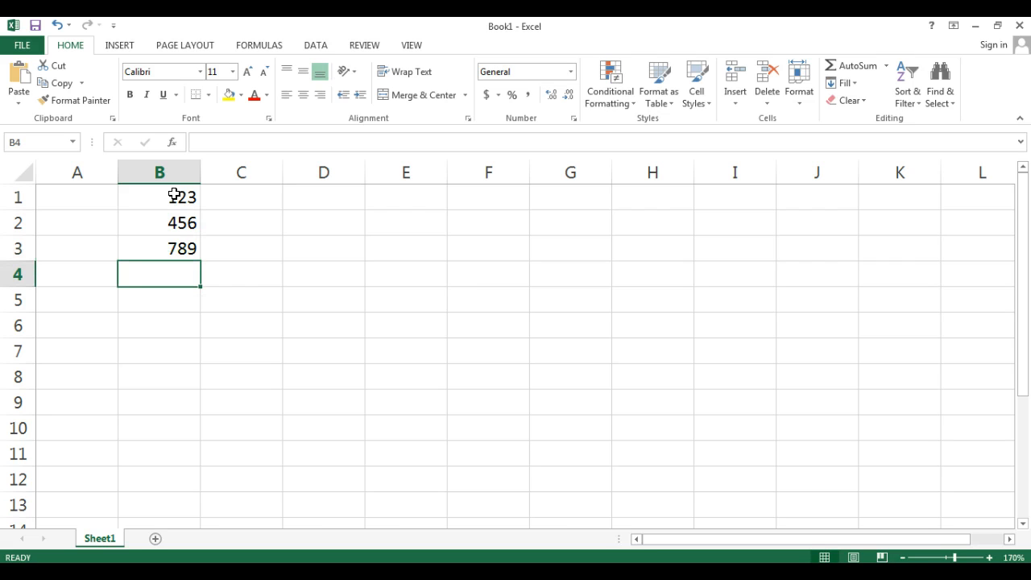
type("147")
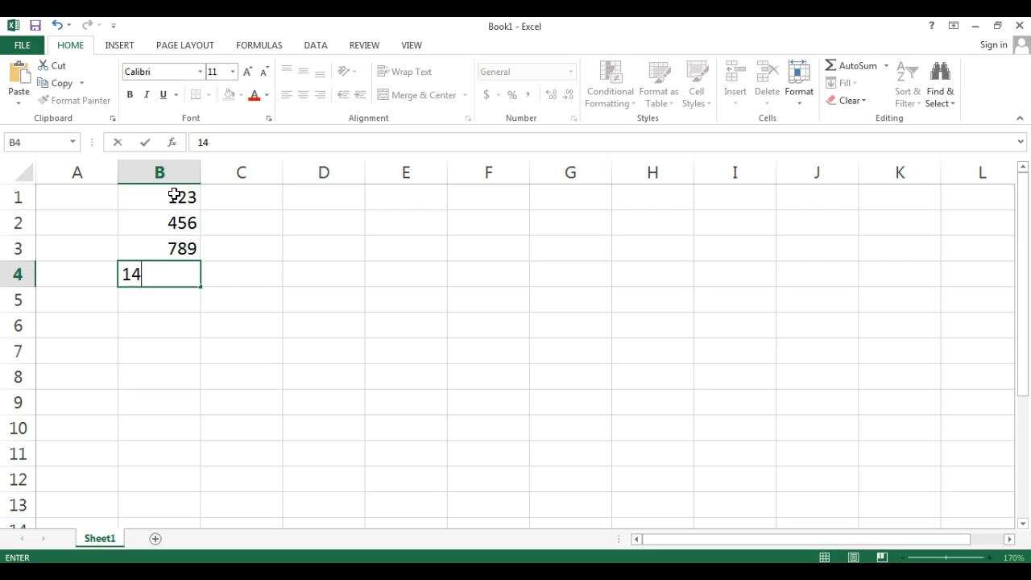
key("Return")
type("258")
key("Return")
type("369")
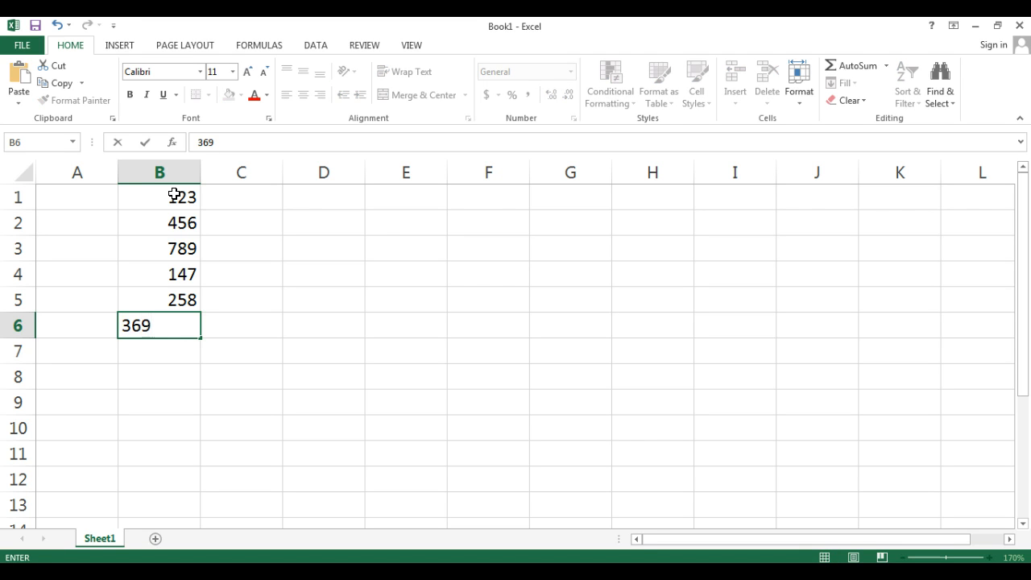
key("Return")
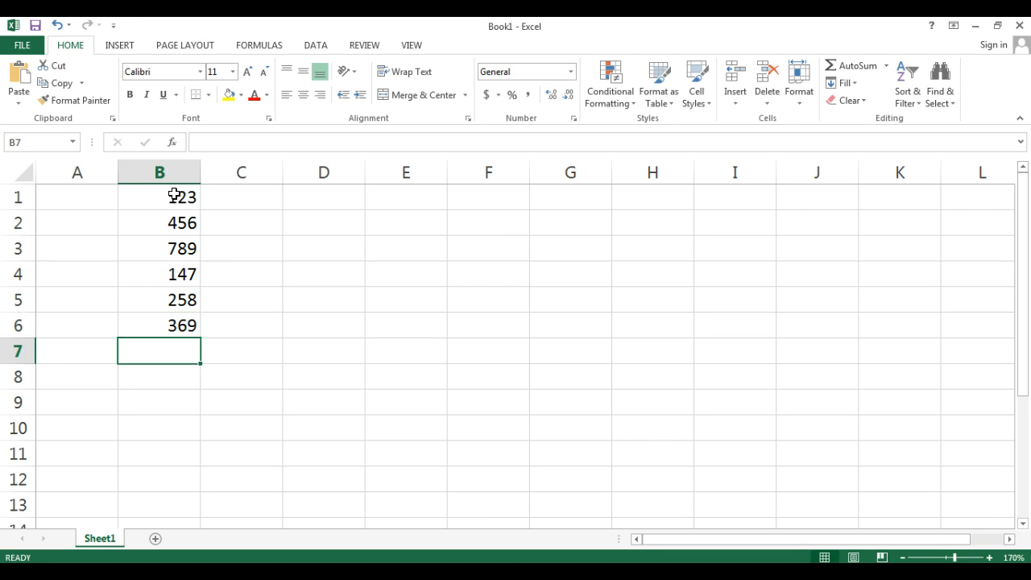
Step: Label cells A7 to A10 as Total, Ave., Max and Min
left_click(71, 355)
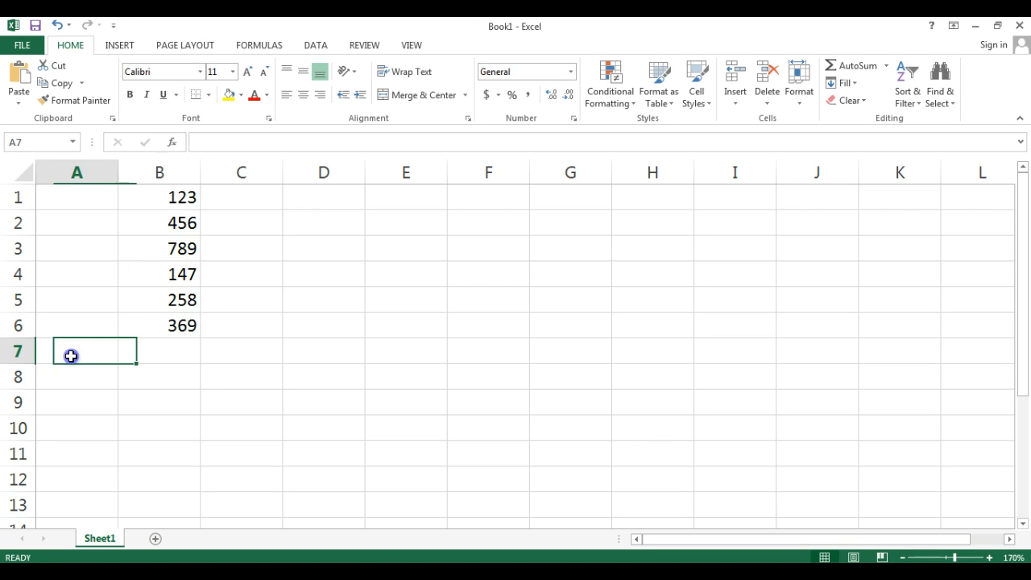
type("Total")
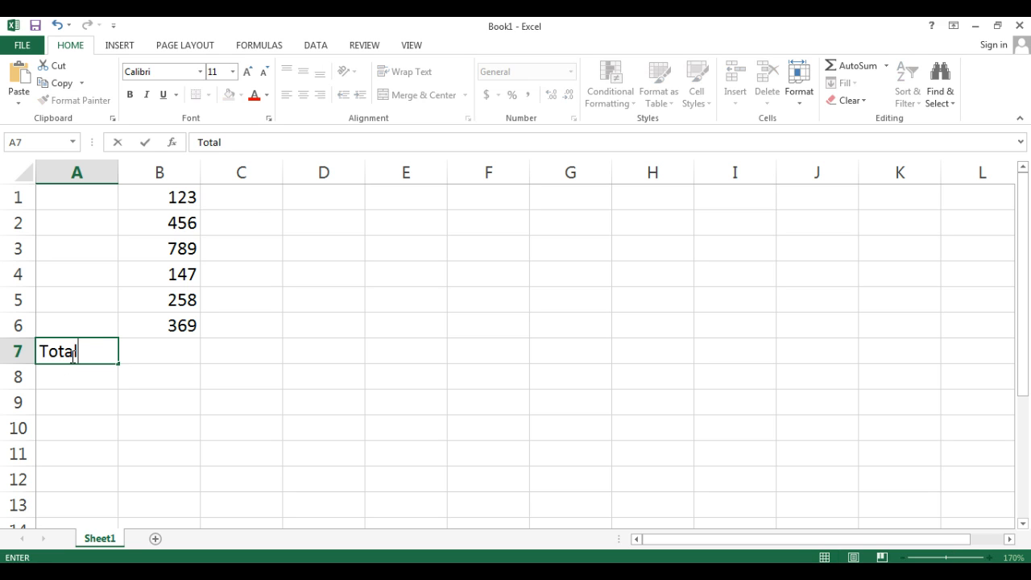
key("Return")
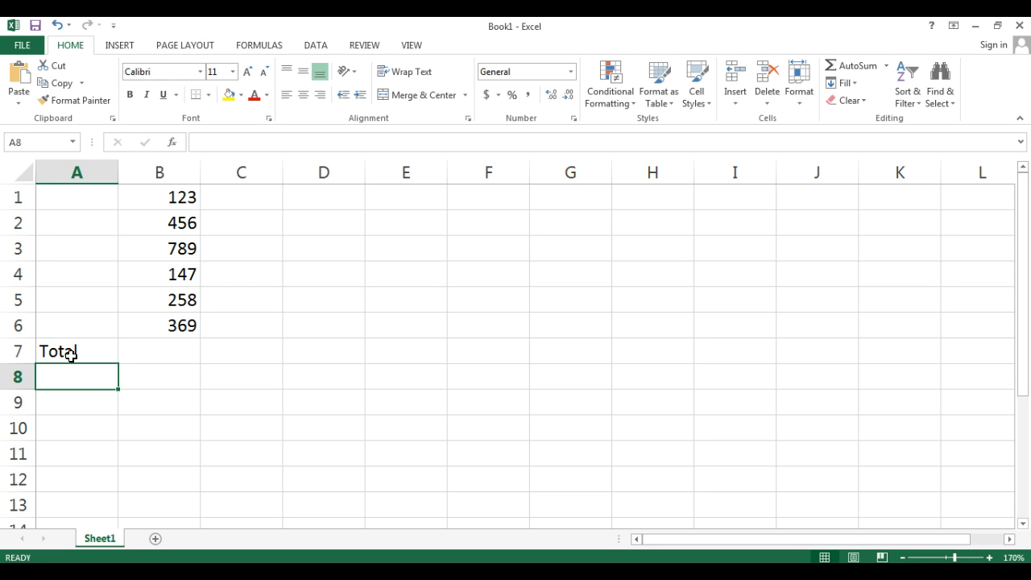
type("Ave.")
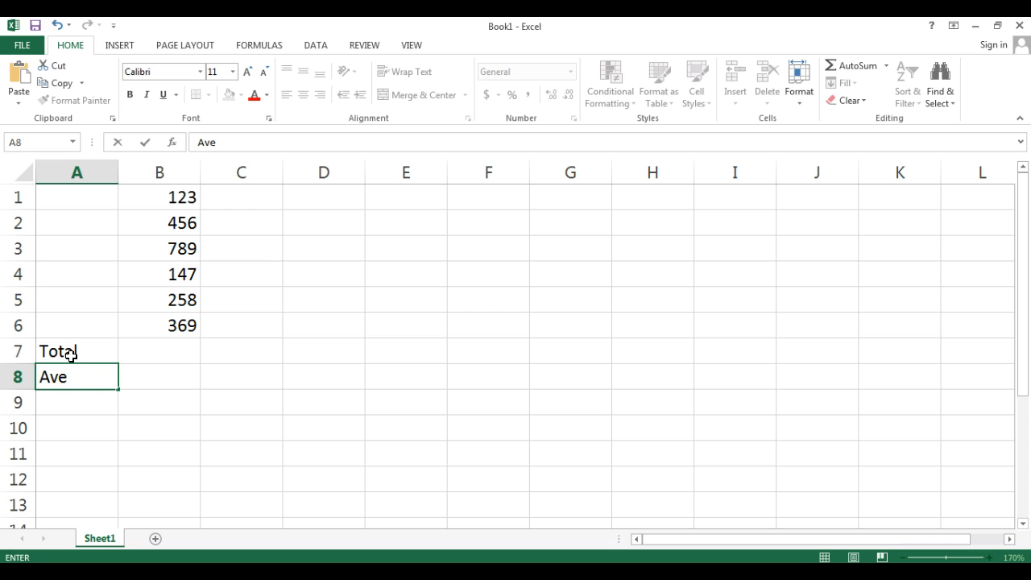
left_click(54, 402)
type("Max")
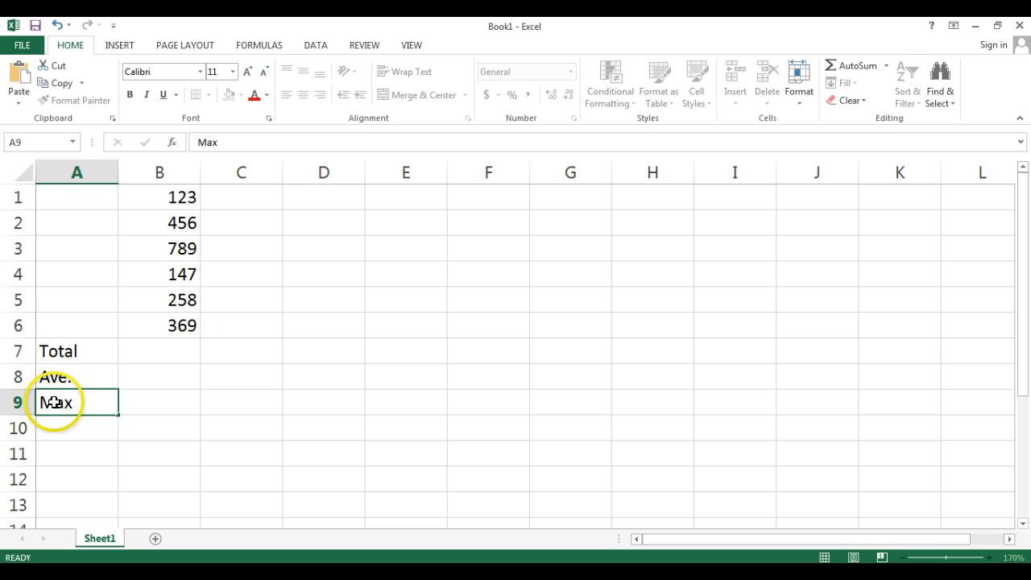
key("Return")
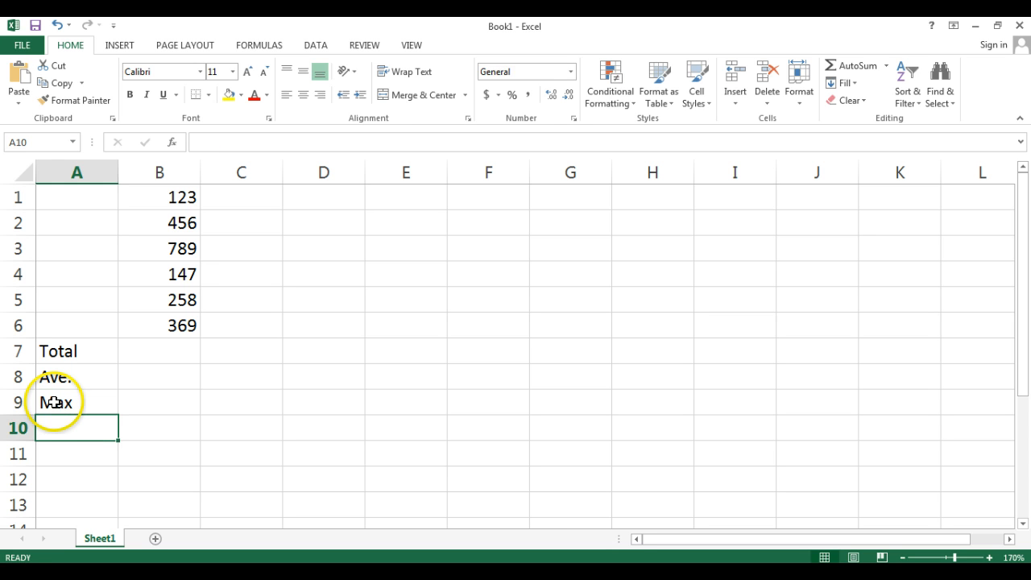
type("Min")
left_click(214, 411)
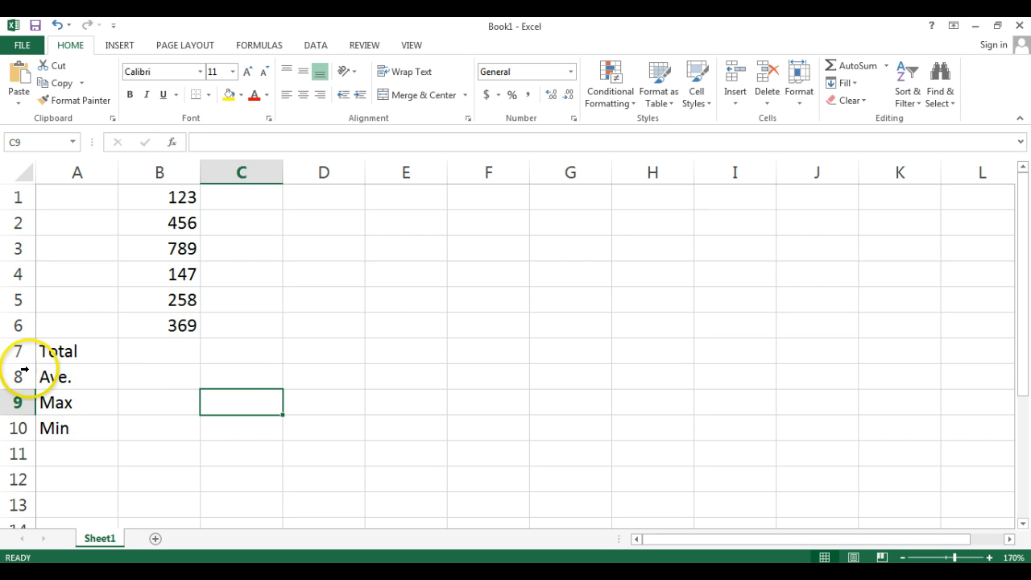
Step: Insert an AutoSum total of B1:B6 in cell B7, beside the Total label
left_click(146, 359)
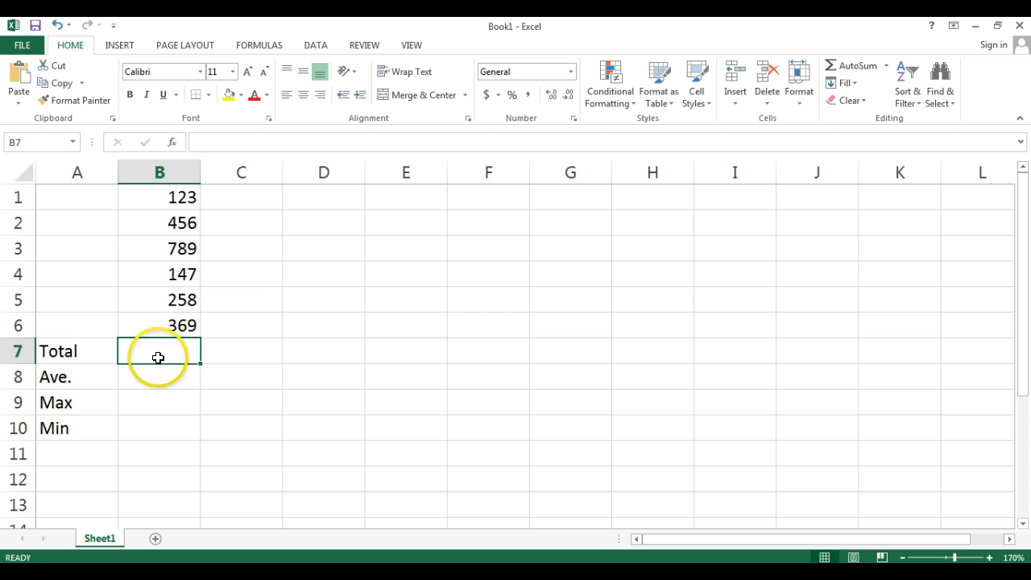
left_click(850, 67)
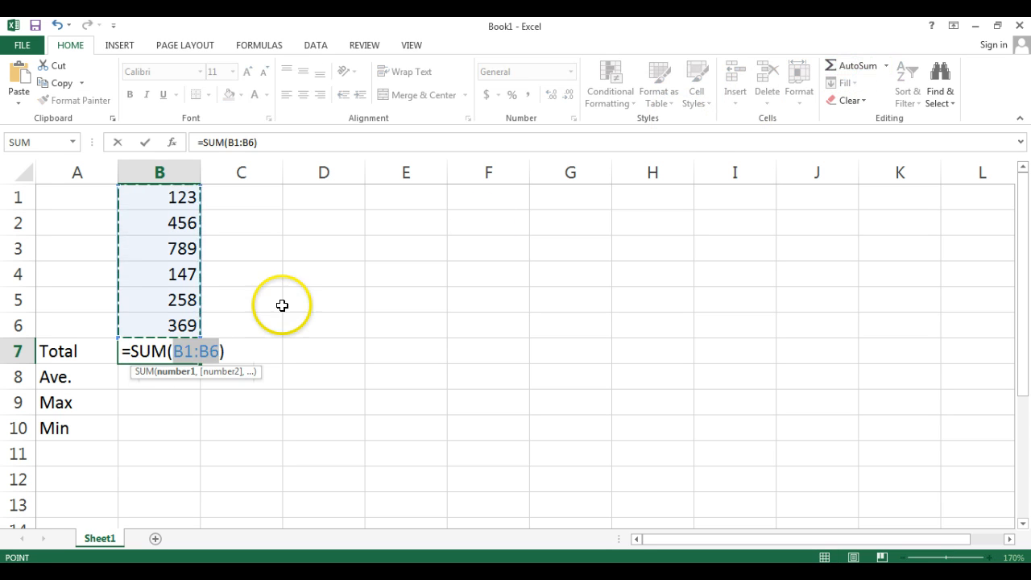
key("Return")
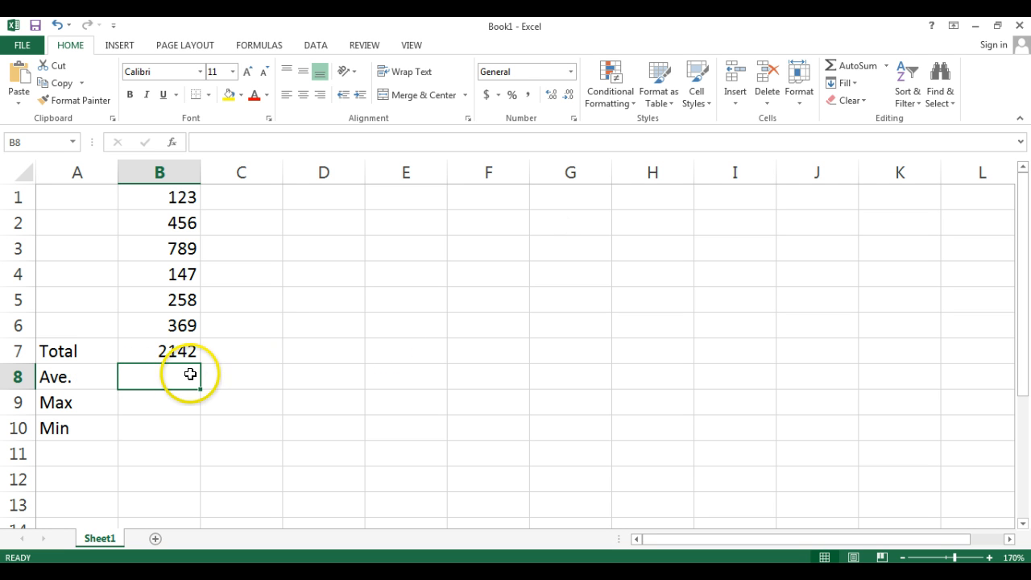
Step: Insert an AVERAGE function in B8 with its range set to B1:B6, leaving out the total
left_click(887, 70)
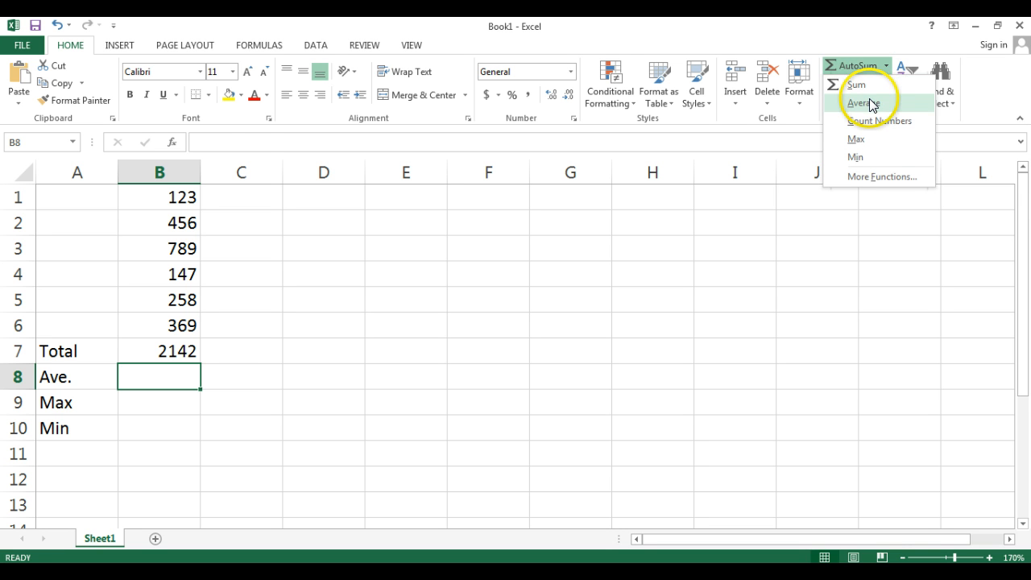
left_click(866, 103)
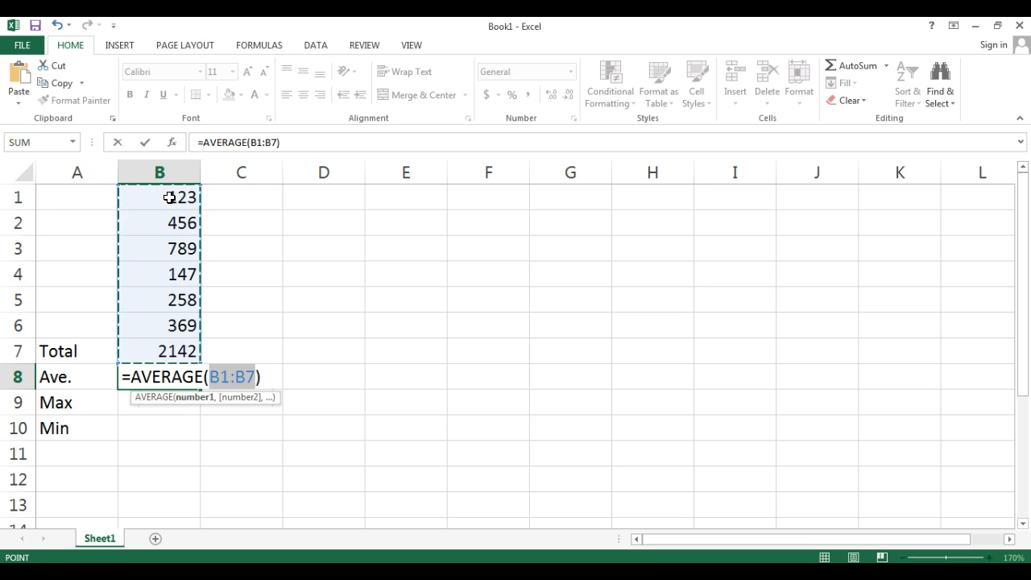
left_click_drag(170, 198, 162, 320)
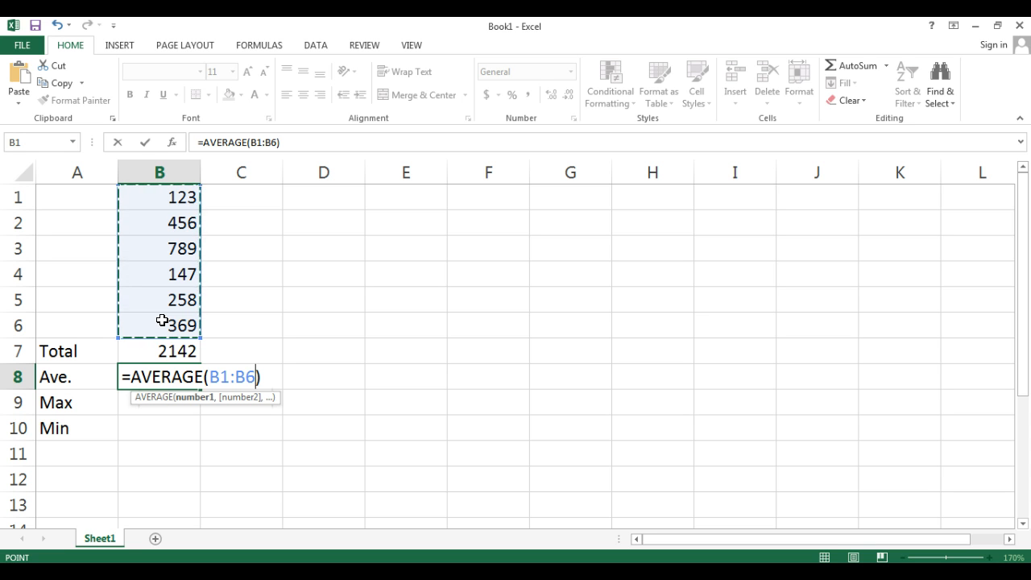
key("Return")
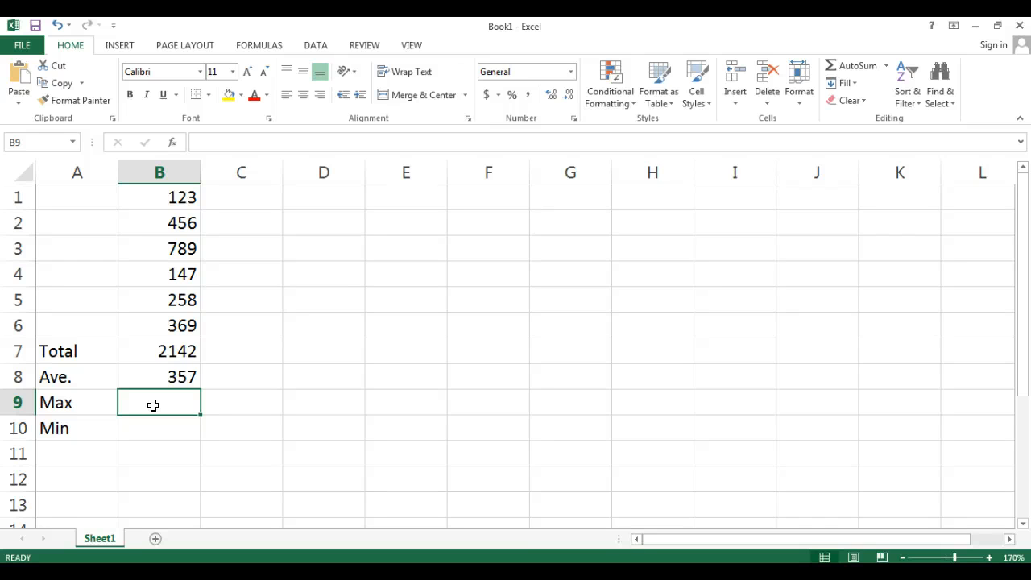
Step: Insert a MAX function in B9 with its range set to B1:B6, and check the finished formula
left_click(888, 67)
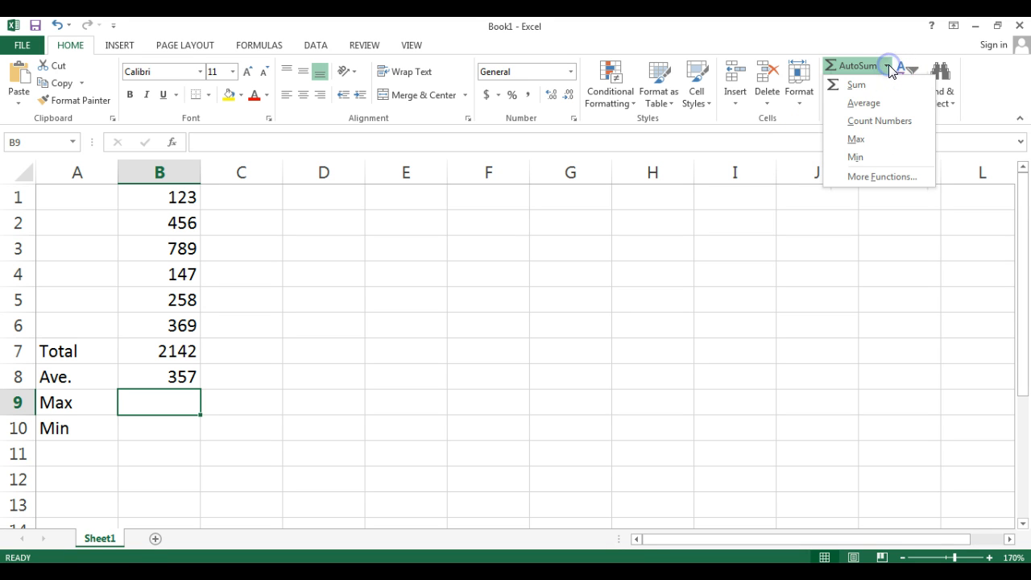
left_click(857, 138)
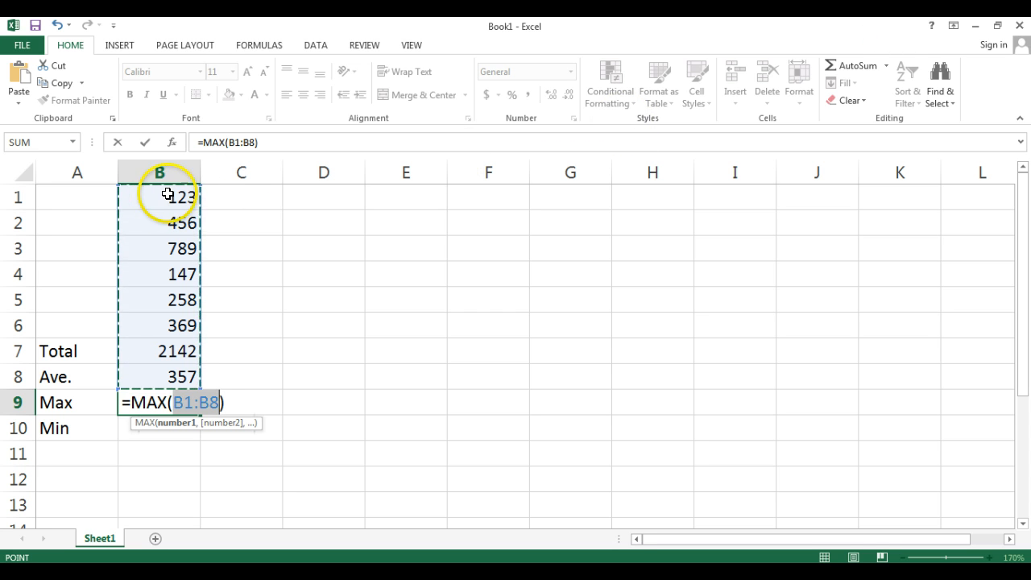
left_click_drag(162, 198, 167, 320)
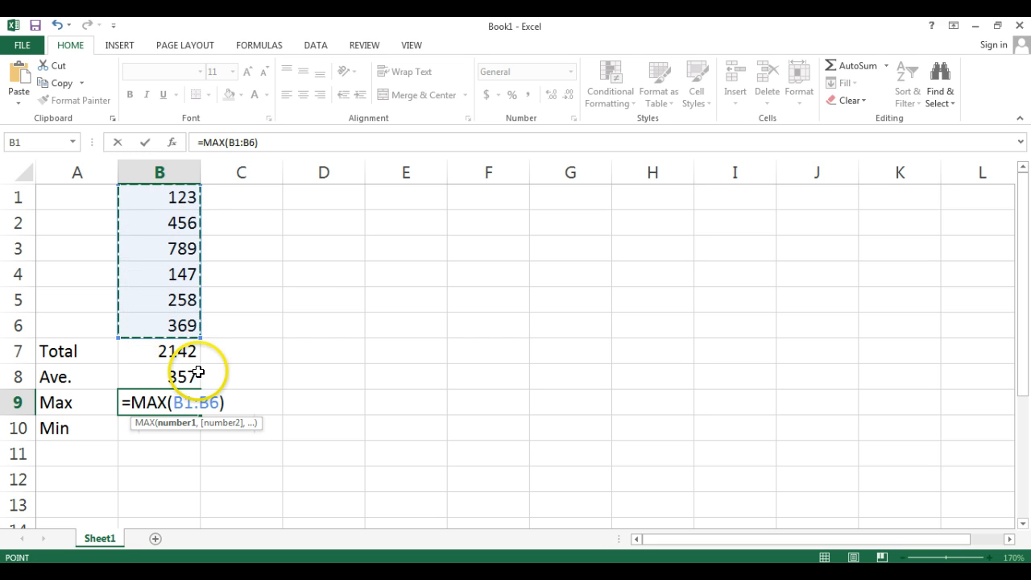
key("Return")
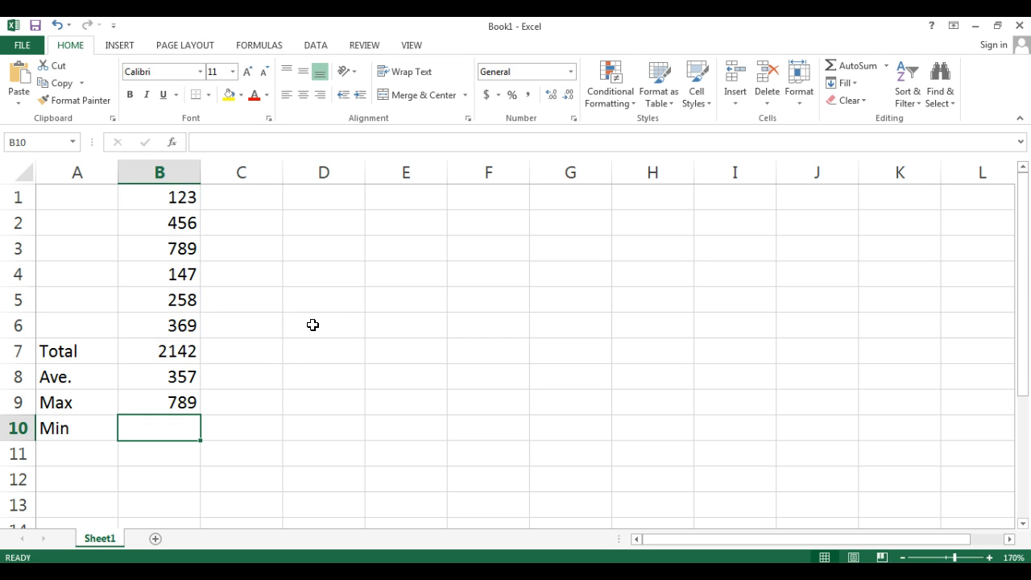
left_click(161, 407)
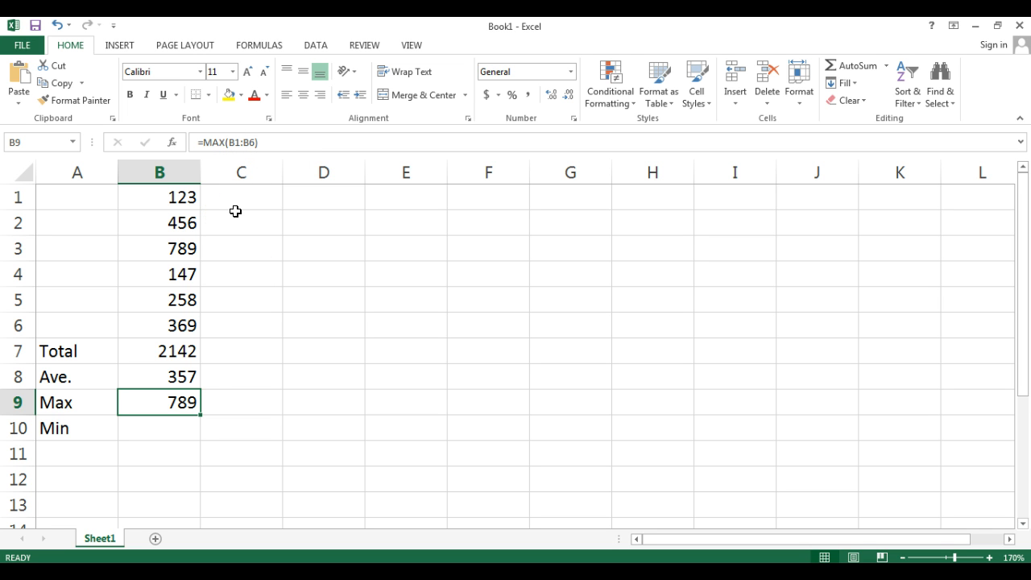
Step: Insert a MIN function in B10 with its range set to B1:B6
left_click(167, 427)
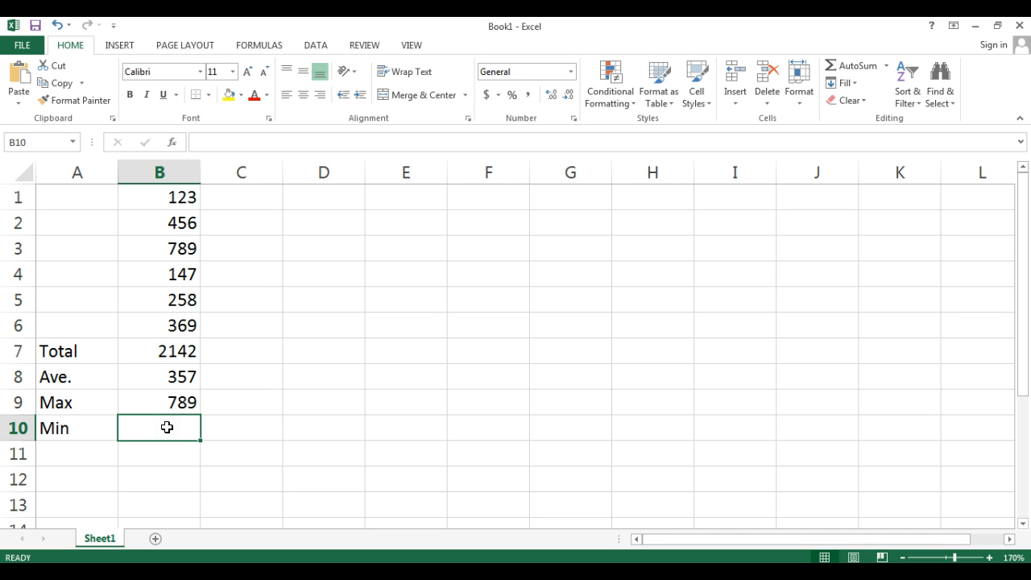
left_click(887, 68)
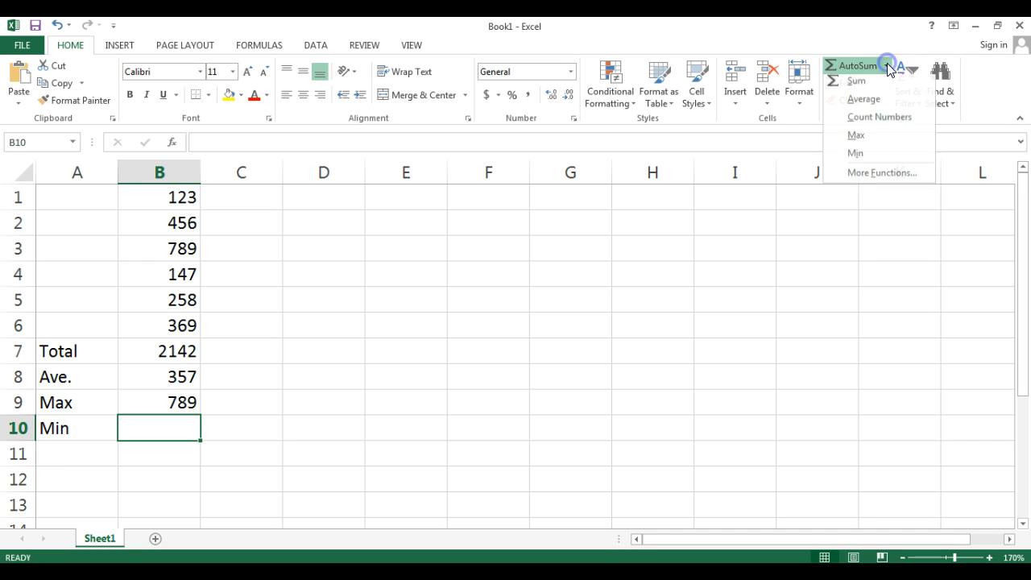
left_click(854, 158)
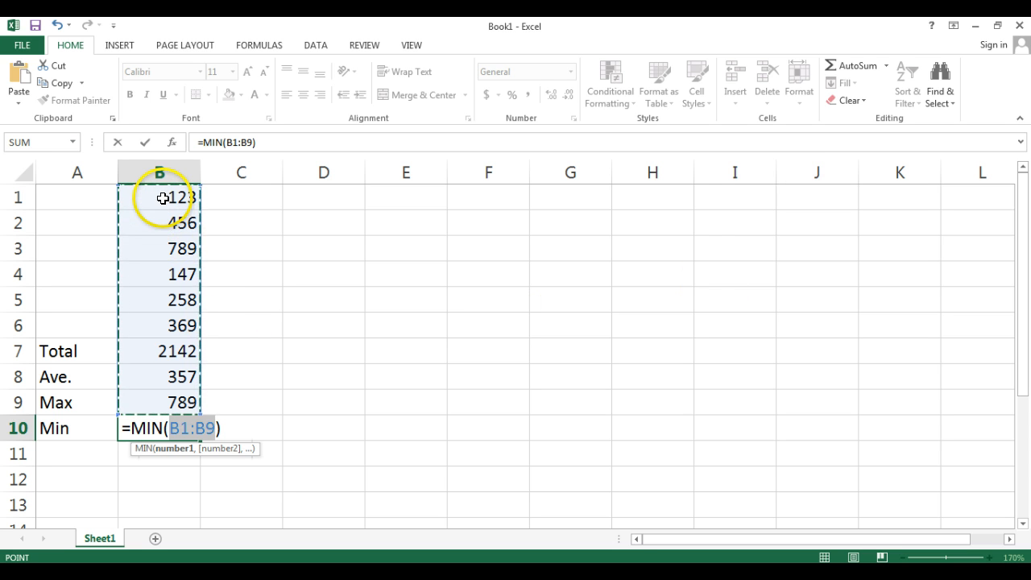
left_click_drag(163, 198, 169, 322)
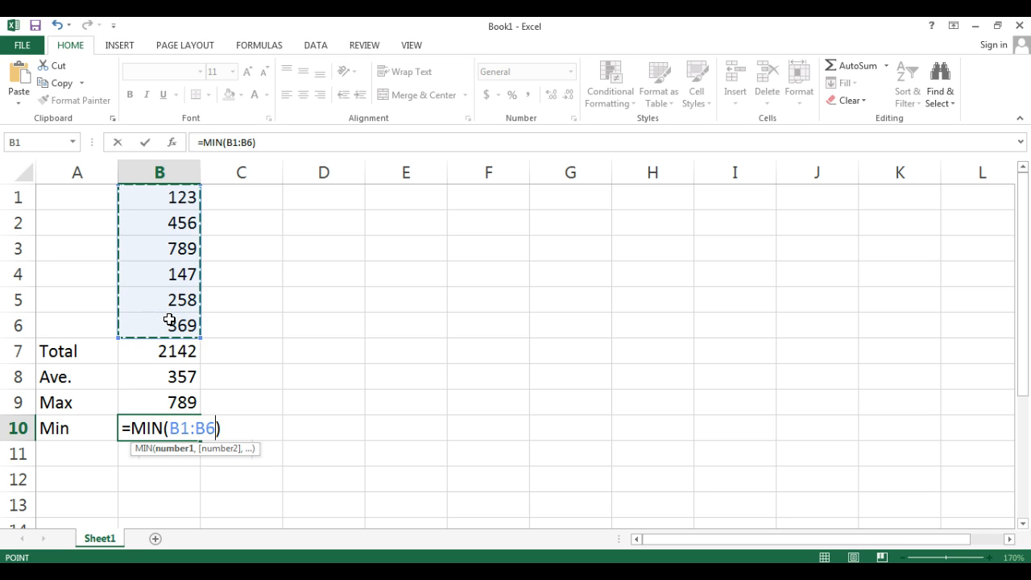
key("Return")
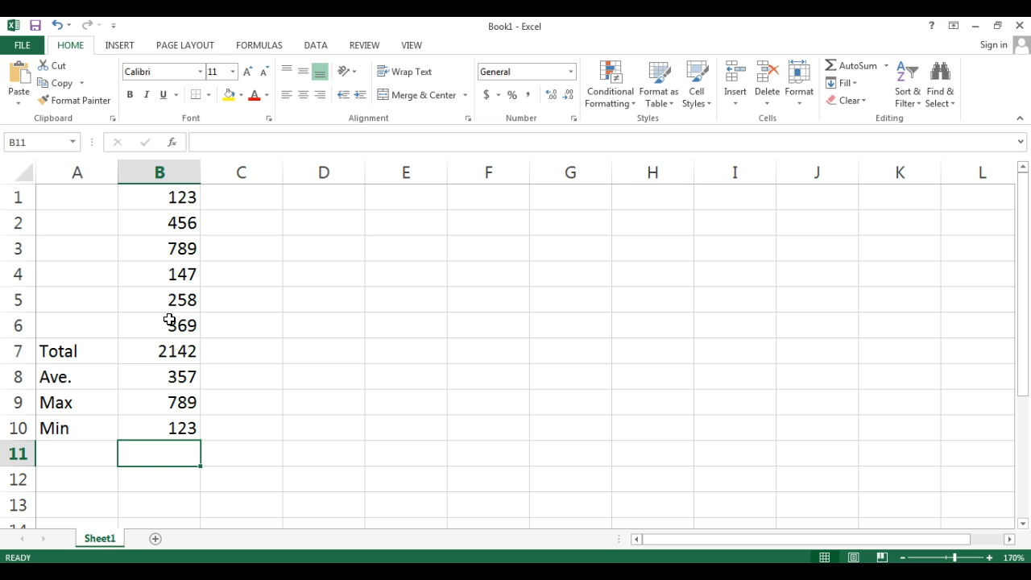